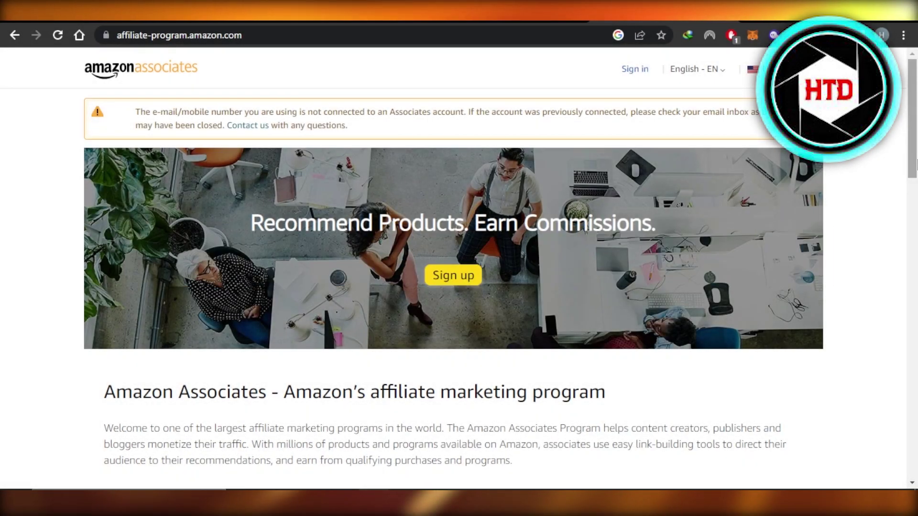
# Leave the templates gallery and open My Sites, which lists Nevana and MYSWAYCLOSET1.
pyautogui.moveTo(914, 158); pyautogui.dragTo(915, 203)
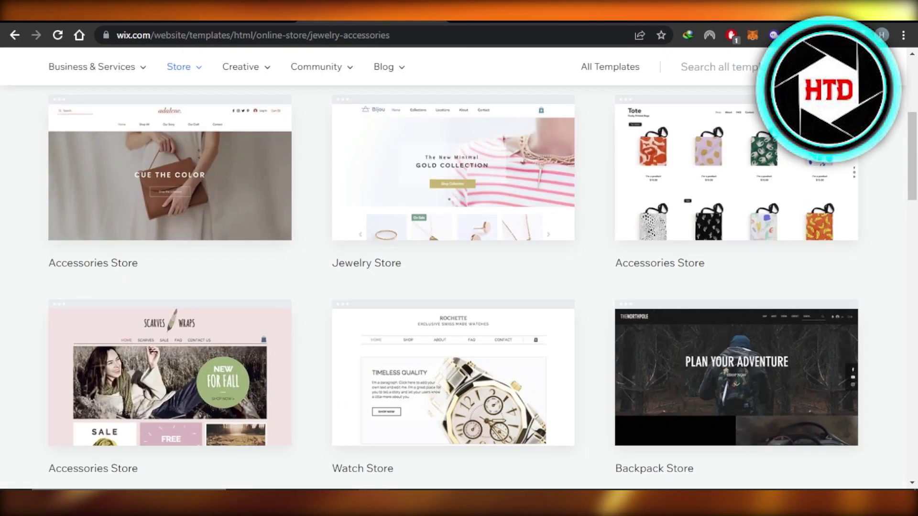
pyautogui.moveTo(209, 149)
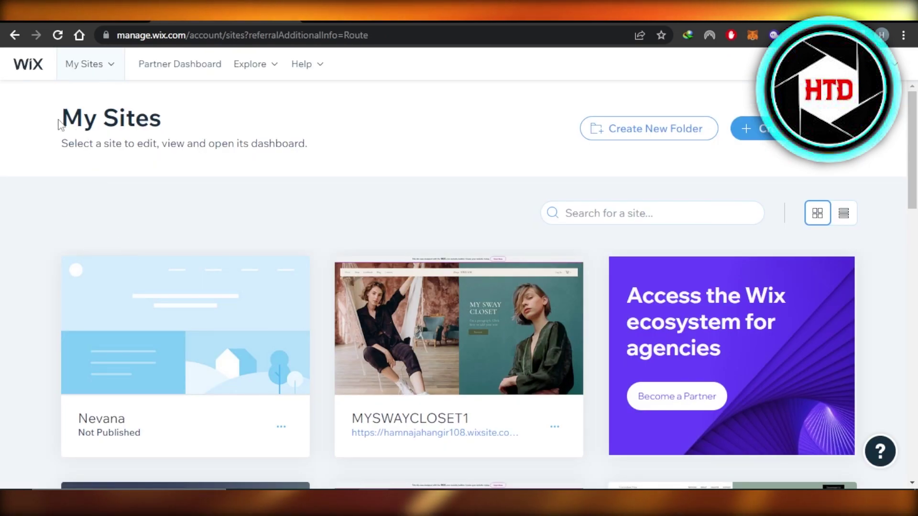
pyautogui.moveTo(58, 124); pyautogui.dragTo(183, 115)
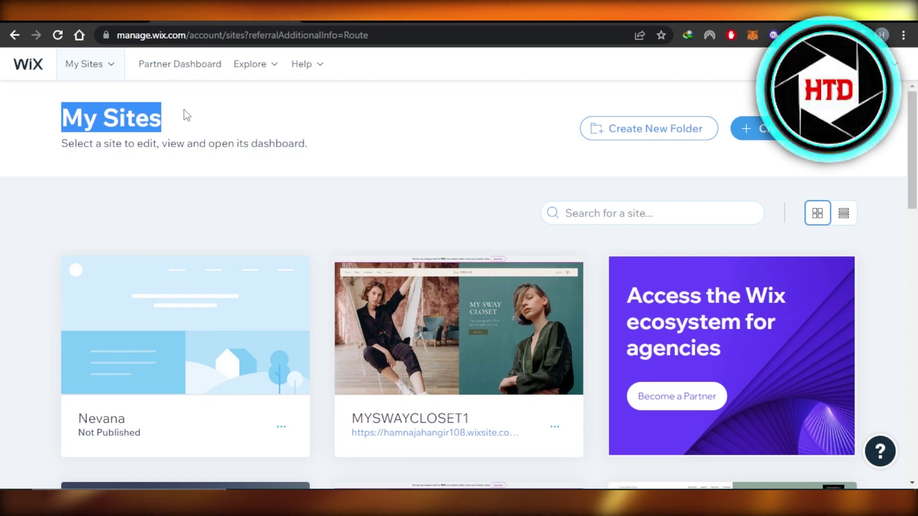
pyautogui.click(715, 170)
pyautogui.moveTo(916, 115); pyautogui.dragTo(916, 295)
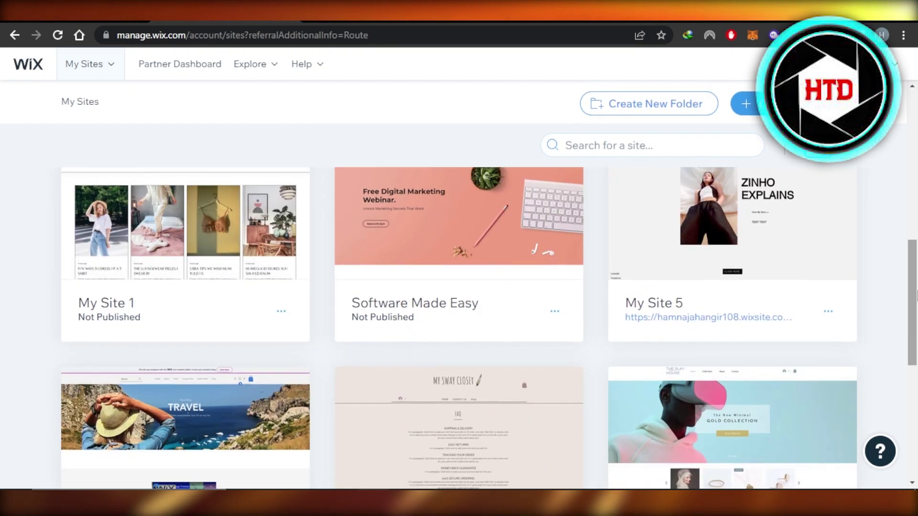
pyautogui.scroll(-8, 916, 295)
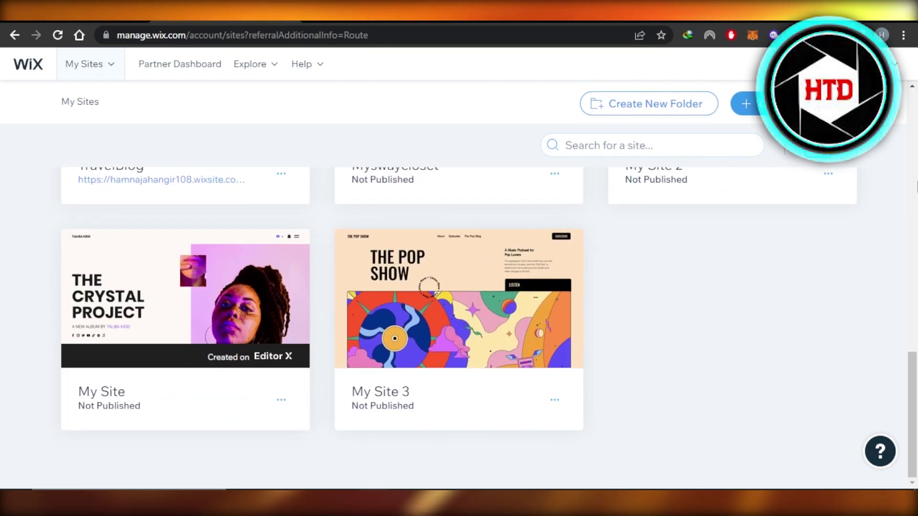
pyautogui.scroll(10, 916, 233)
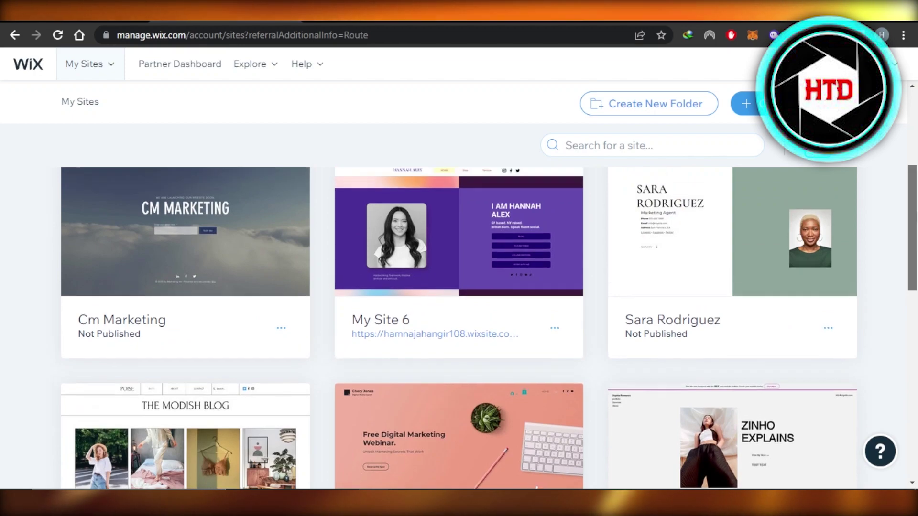
pyautogui.scroll(3, 916, 241)
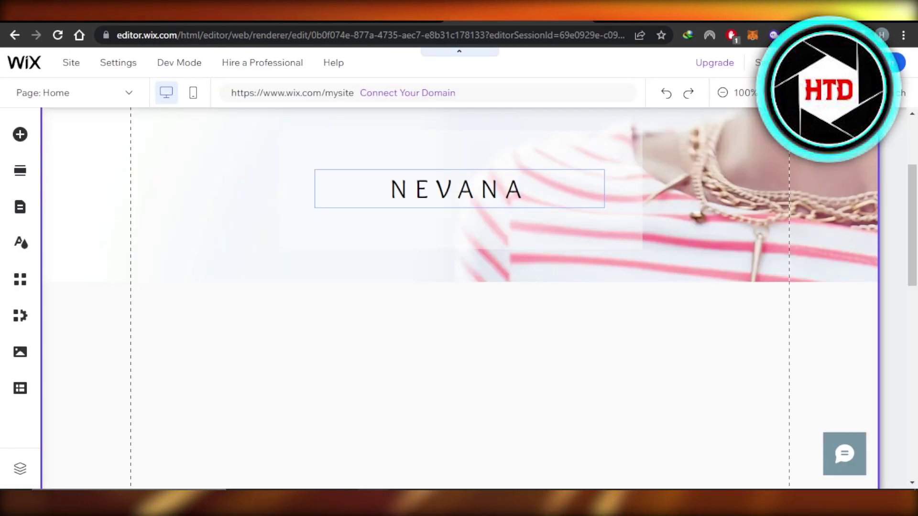
# Look over the Nevana home page, then switch to the Amazon Associates browser tab.
pyautogui.moveTo(176, 123)
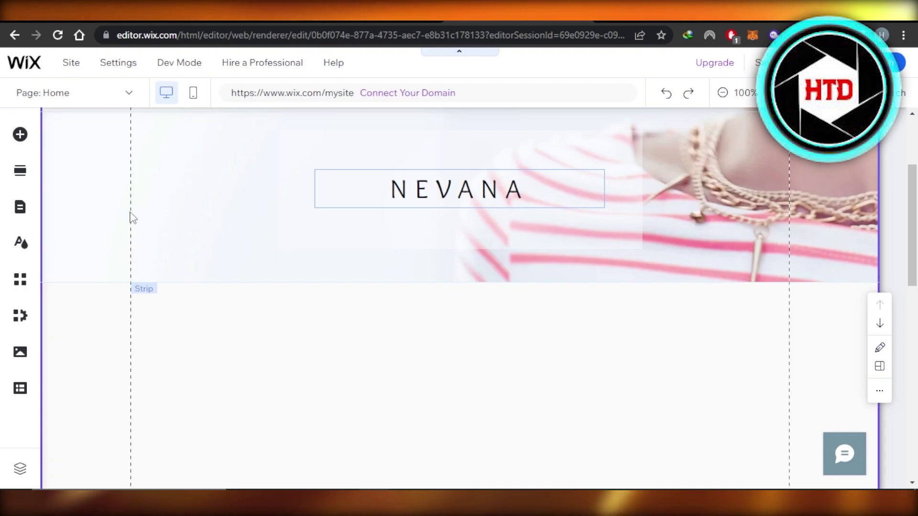
pyautogui.scroll(-1, 915, 222)
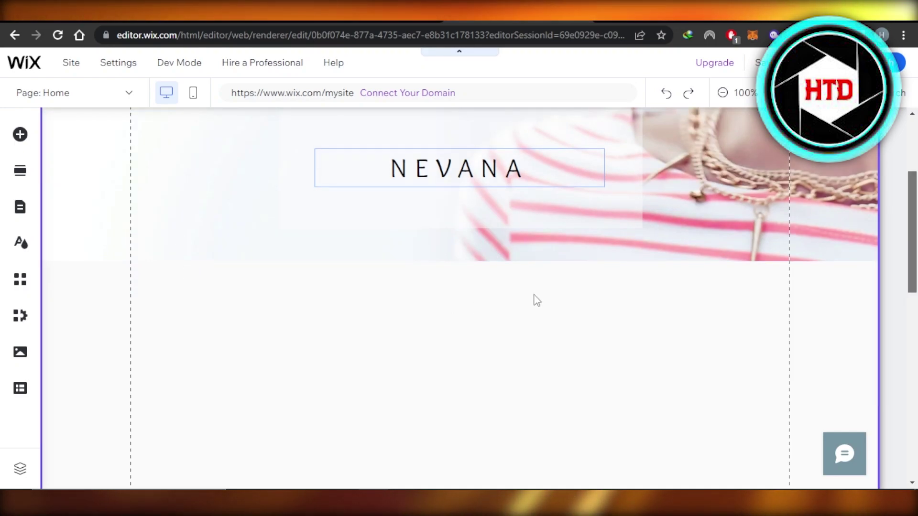
pyautogui.scroll(-1, 430, 287)
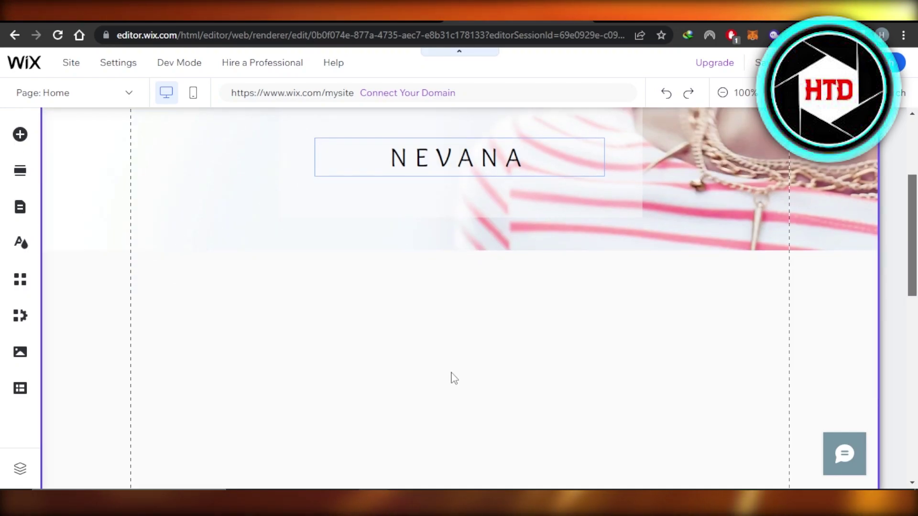
pyautogui.scroll(-3, 220, 264)
pyautogui.scroll(3, 191, 255)
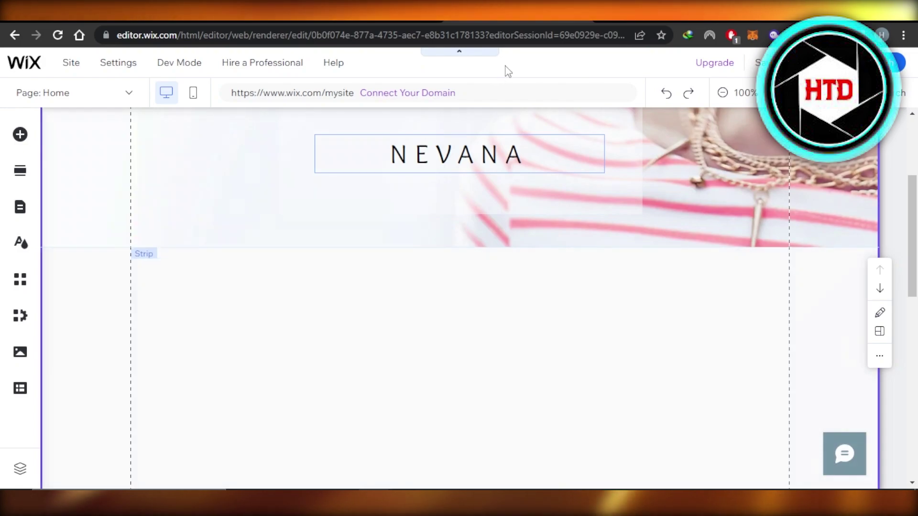
pyautogui.hotkey('ctrl', 'Tab')
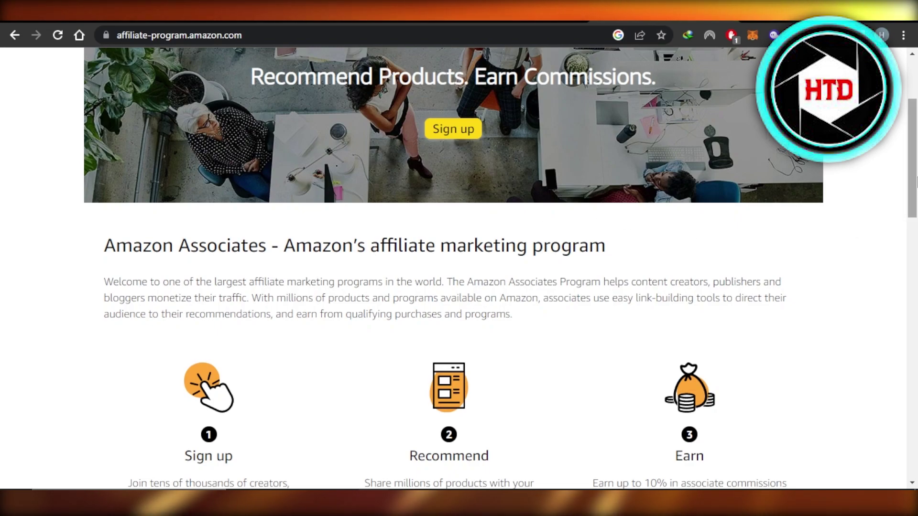
# Review the affiliate-program.amazon.com page, then go back to the Nevana site in Wix Editor.
pyautogui.moveTo(912, 199); pyautogui.dragTo(915, 315)
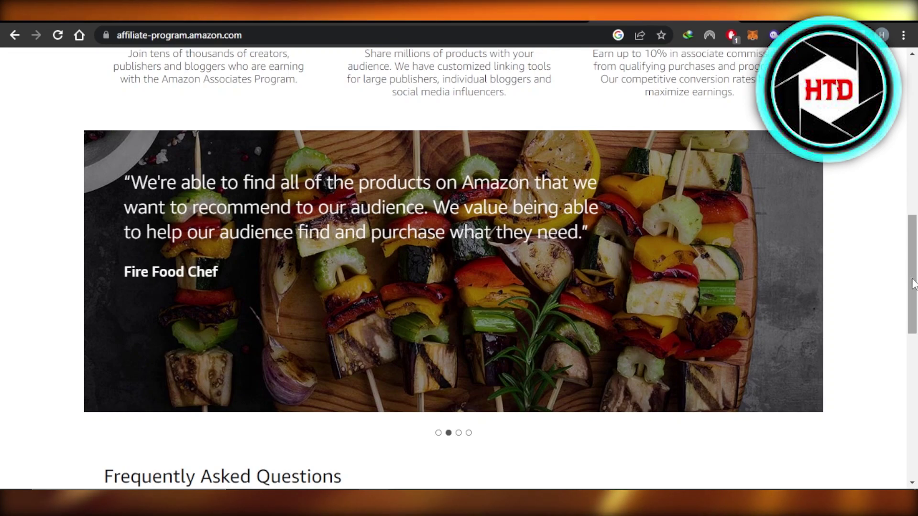
pyautogui.scroll(12, 916, 97)
pyautogui.scroll(-5, 916, 200)
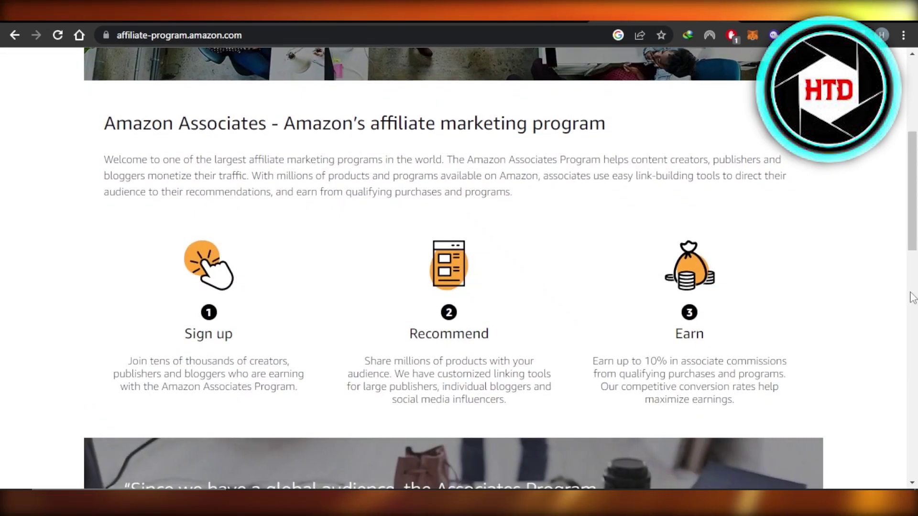
pyautogui.scroll(-10, 916, 221)
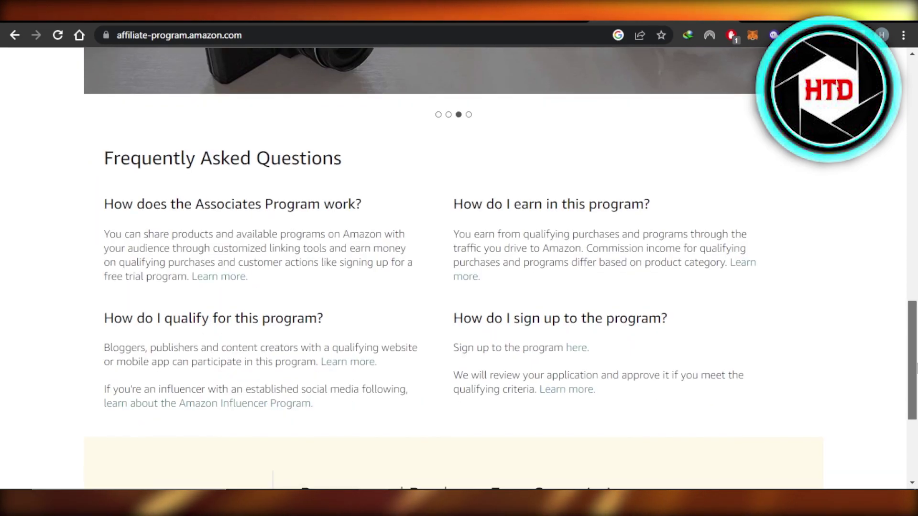
pyautogui.scroll(13, 916, 143)
pyautogui.scroll(4, 916, 142)
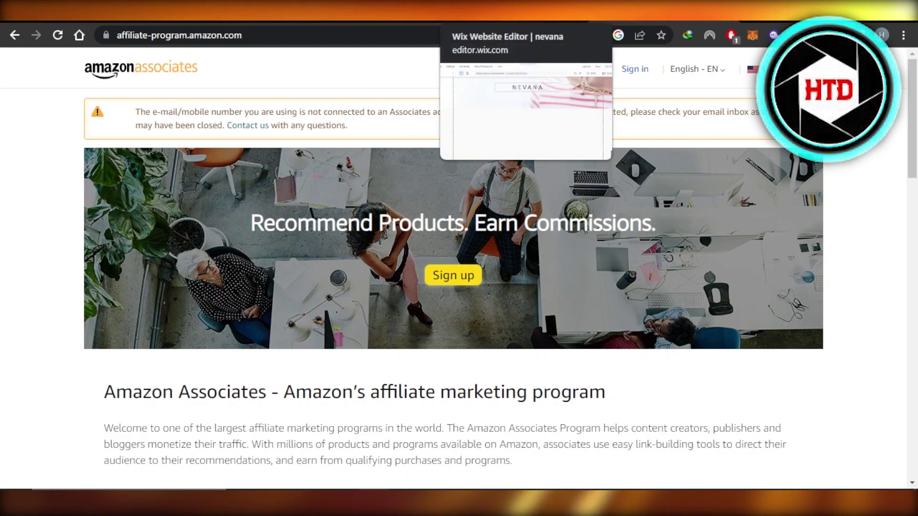
pyautogui.click(517, 12)
pyautogui.hotkey('ctrl', 'shift', 'Tab')
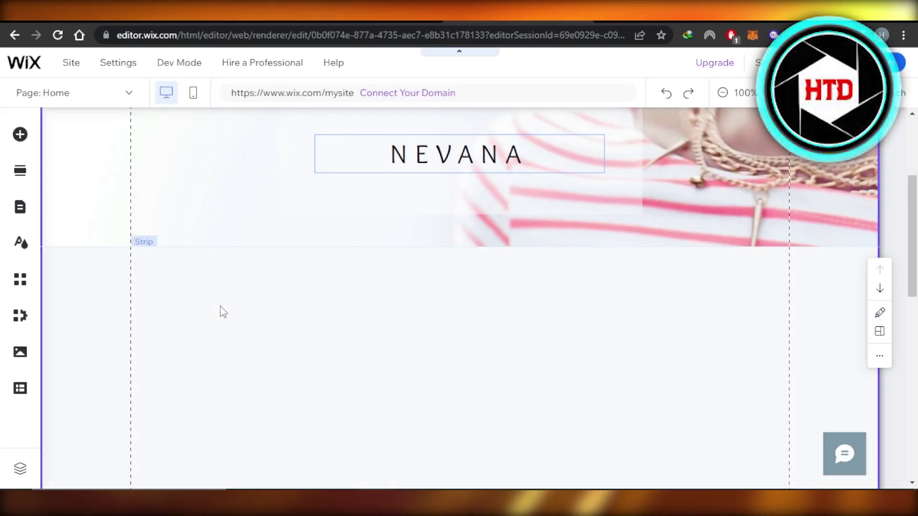
# Drag a themed paragraph from Add Elements > Text into the strip below the NEVANA header.
pyautogui.click(188, 296)
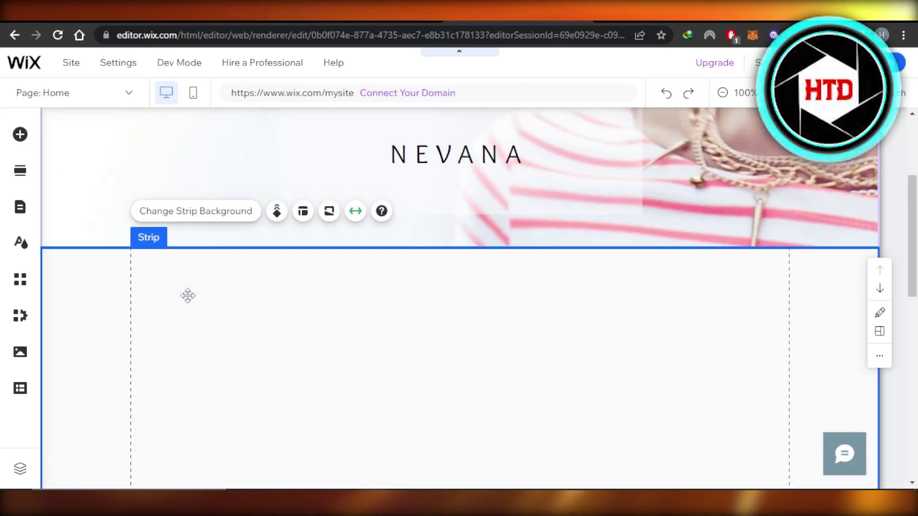
pyautogui.click(20, 136)
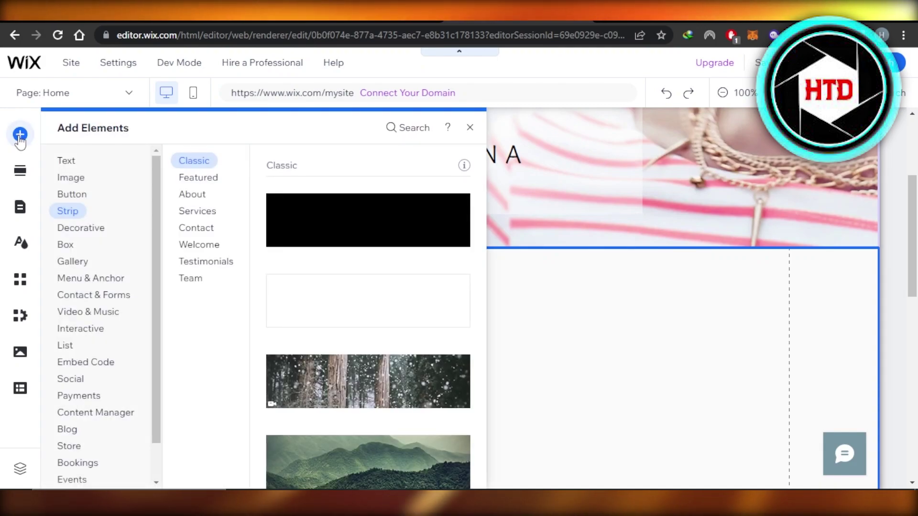
pyautogui.click(67, 162)
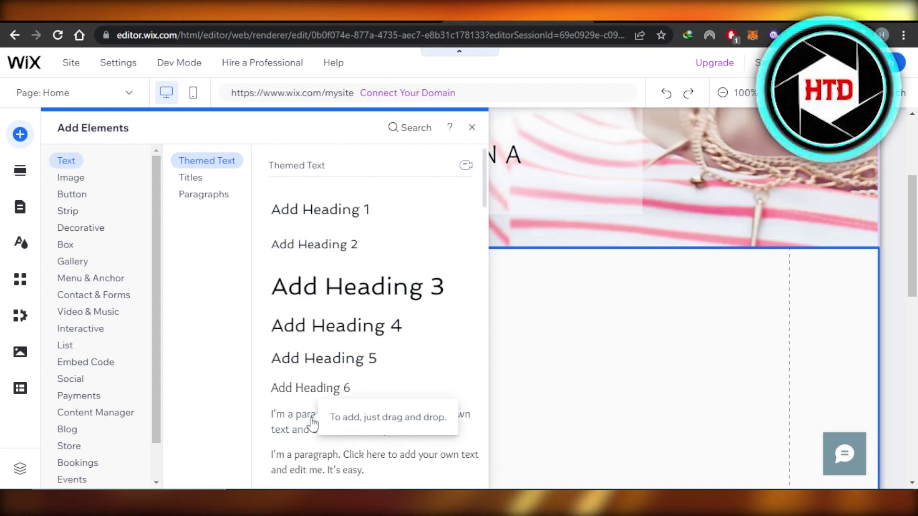
pyautogui.moveTo(313, 423); pyautogui.dragTo(509, 293)
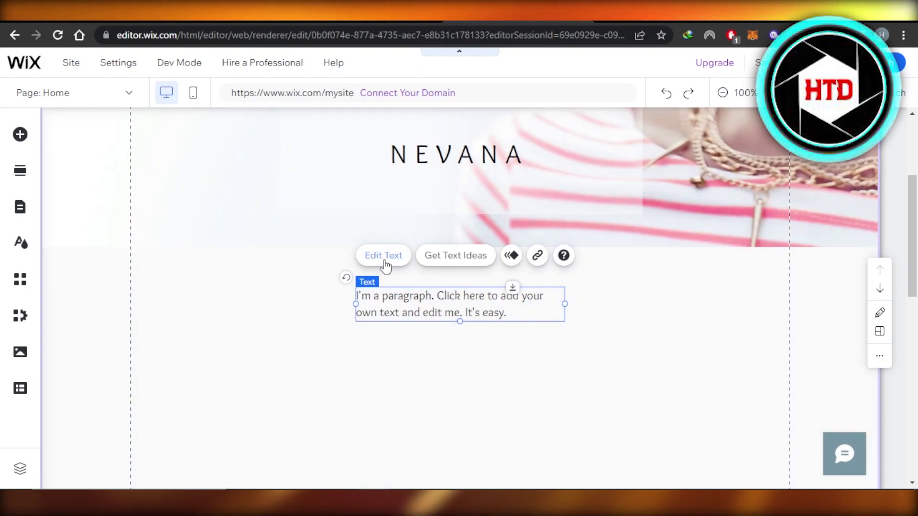
# Replace the placeholder with 'click here to get the best software.' and select the word 'here'.
pyautogui.doubleClick(380, 282)
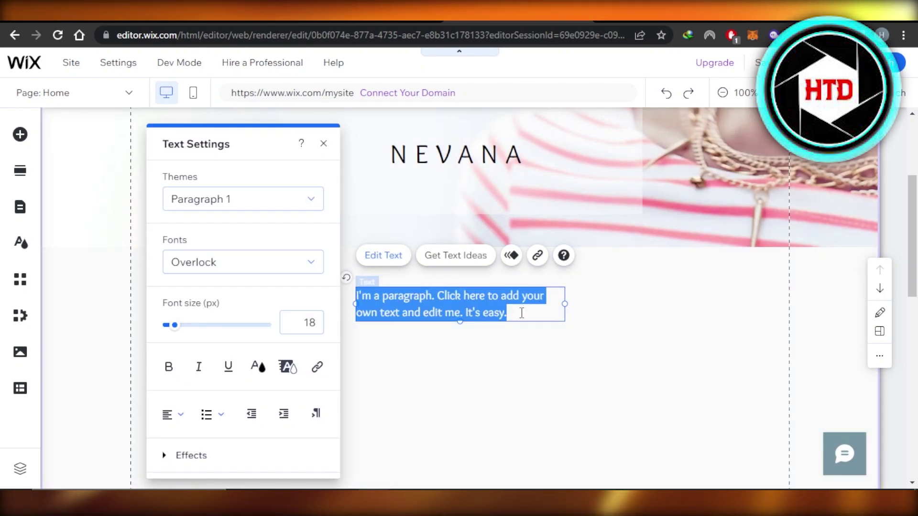
pyautogui.press('BackSpace')
pyautogui.write('click here to get the best software.')
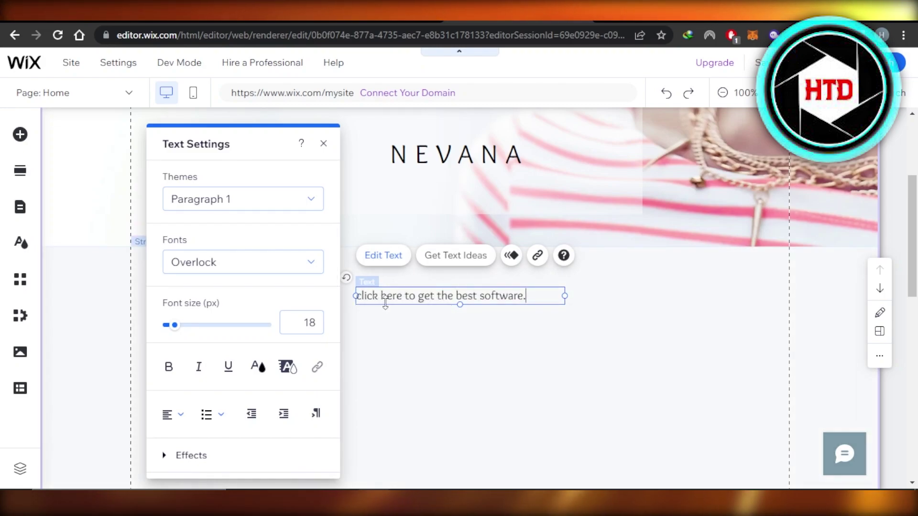
pyautogui.moveTo(396, 297); pyautogui.dragTo(405, 297)
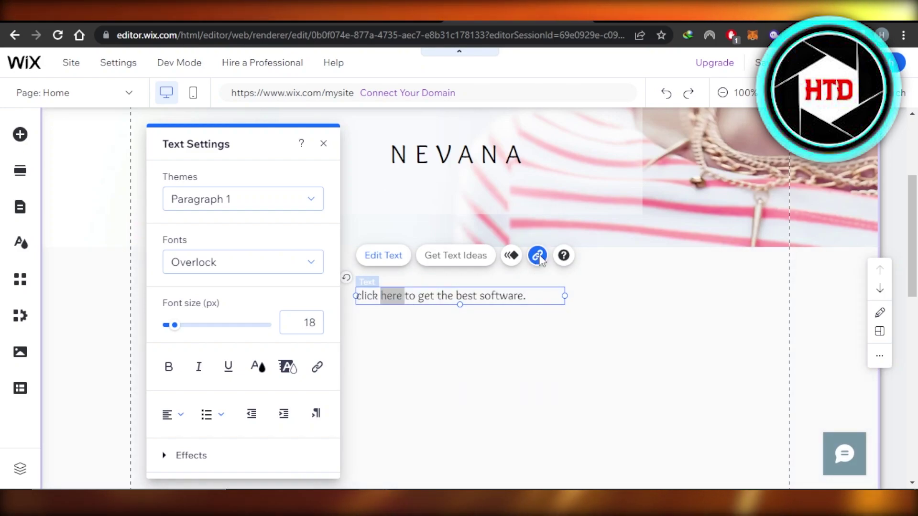
# Start a Web address link on 'here', then close the link dialog without adding it.
pyautogui.click(538, 256)
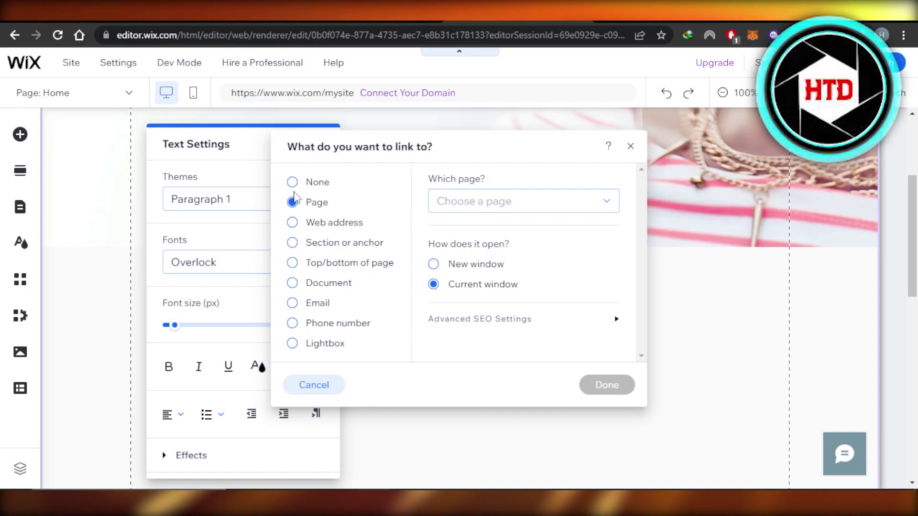
pyautogui.click(292, 223)
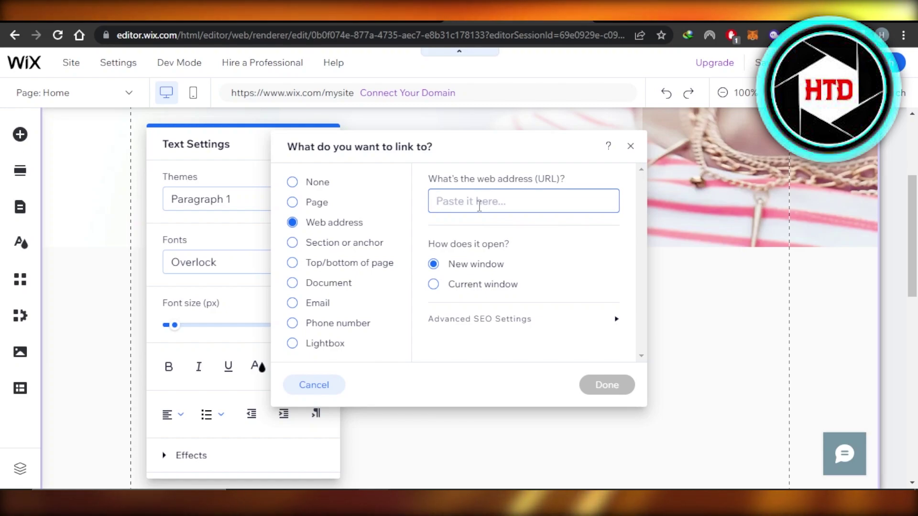
pyautogui.click(631, 146)
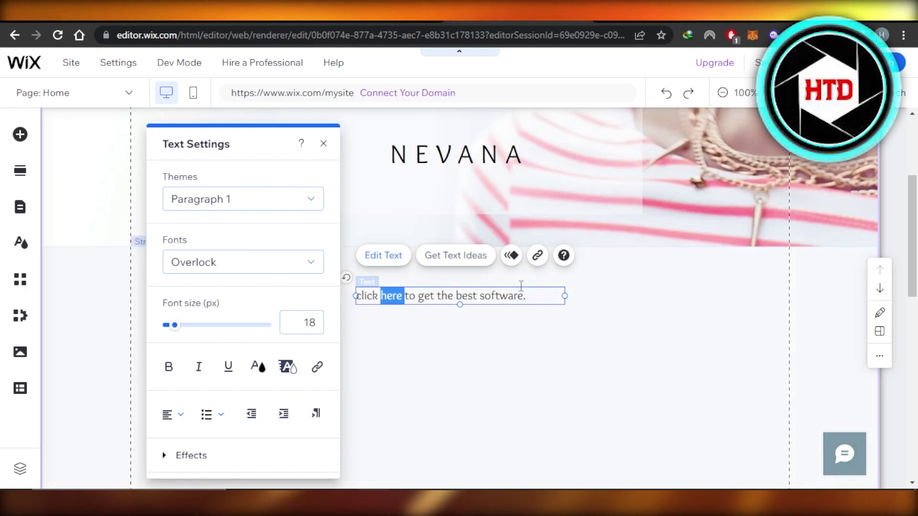
# Exit text editing and search Add Elements for 'custom html' to reach the Embed Code options.
pyautogui.click(457, 332)
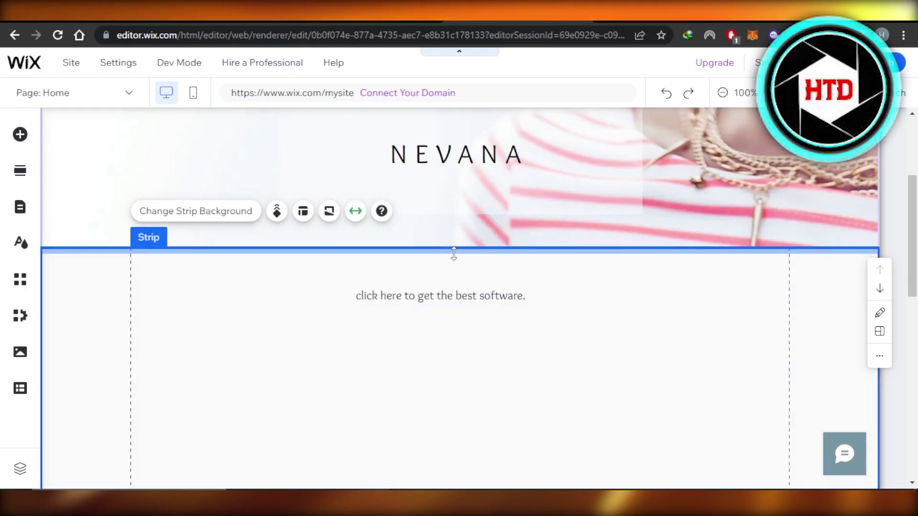
pyautogui.click(19, 135)
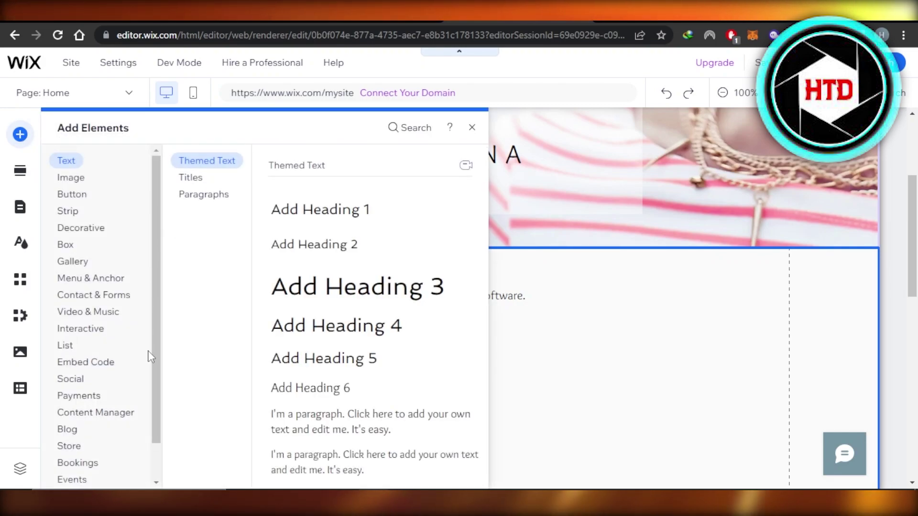
pyautogui.scroll(-2, 154, 402)
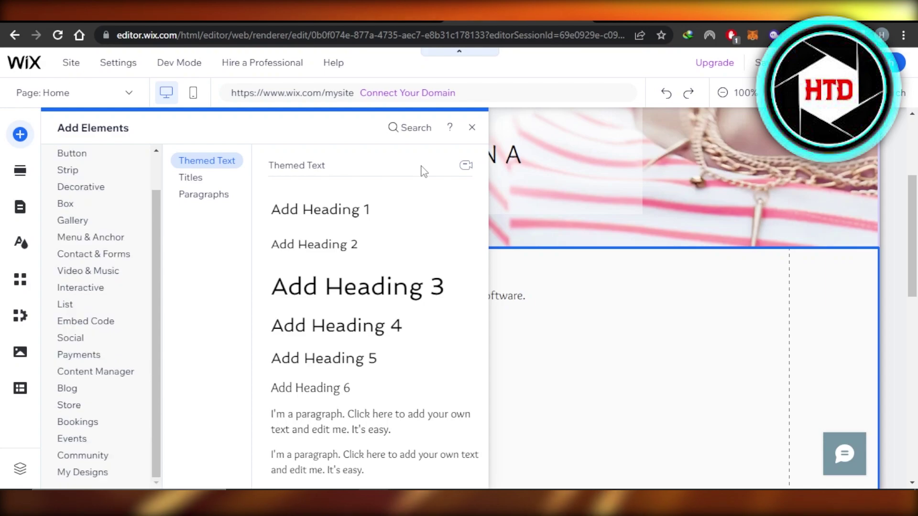
pyautogui.click(413, 128)
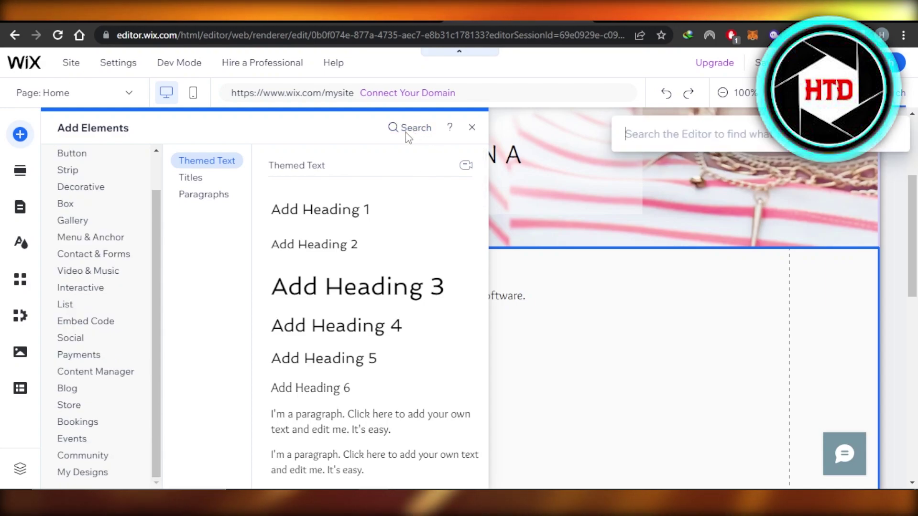
pyautogui.write('custom html')
pyautogui.click(696, 242)
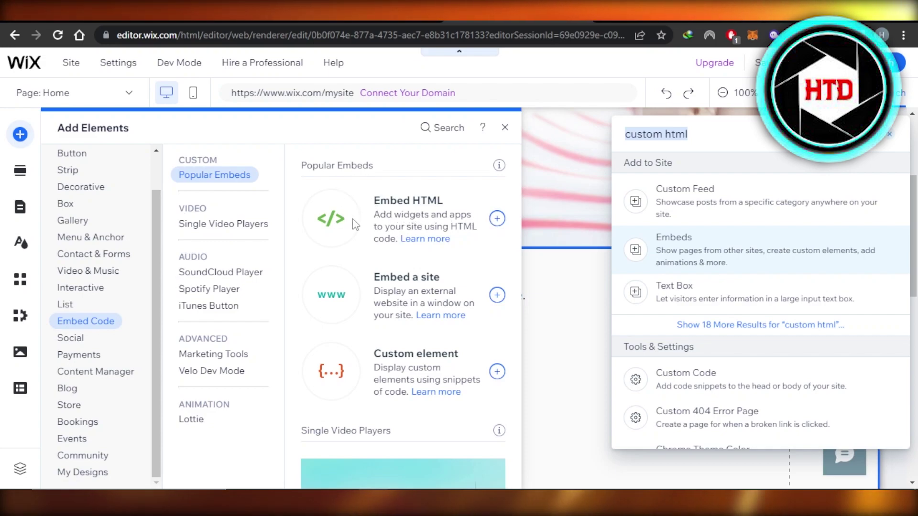
# Add an Embed HTML element set to Website address and place it below the paragraph.
pyautogui.click(388, 210)
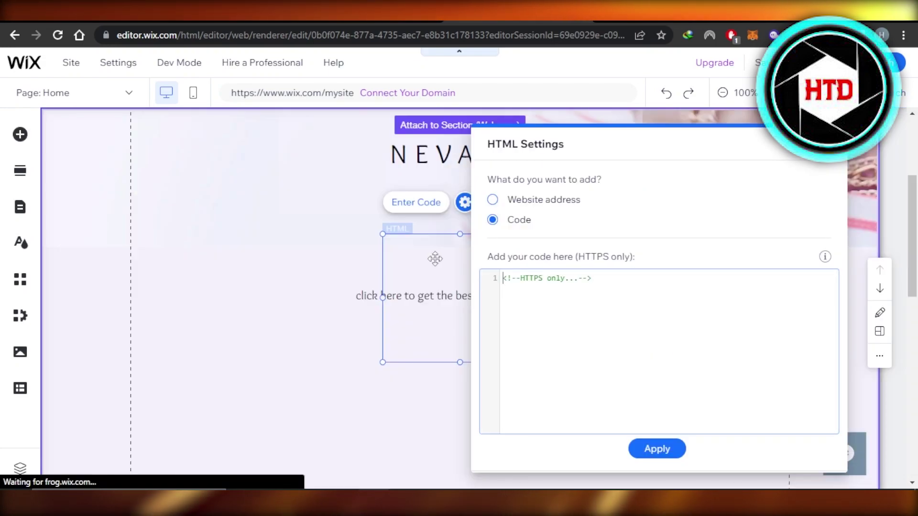
pyautogui.click(497, 288)
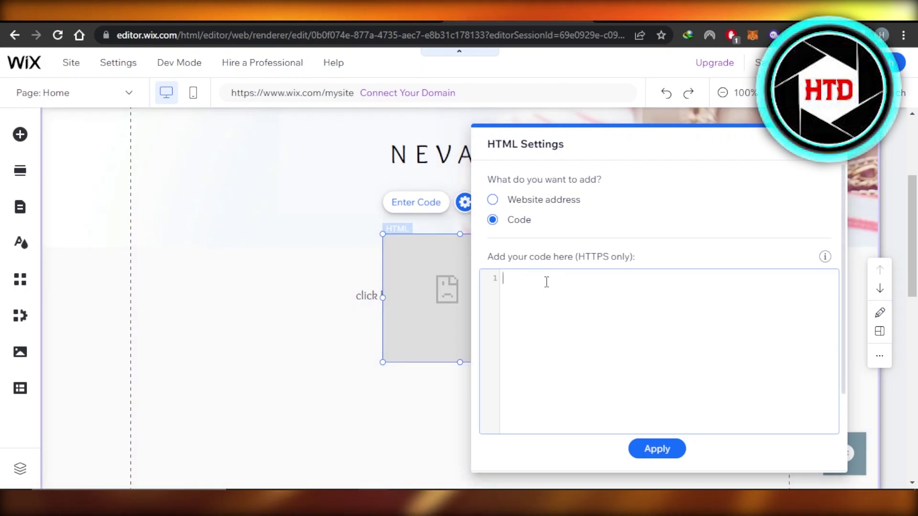
pyautogui.click(492, 200)
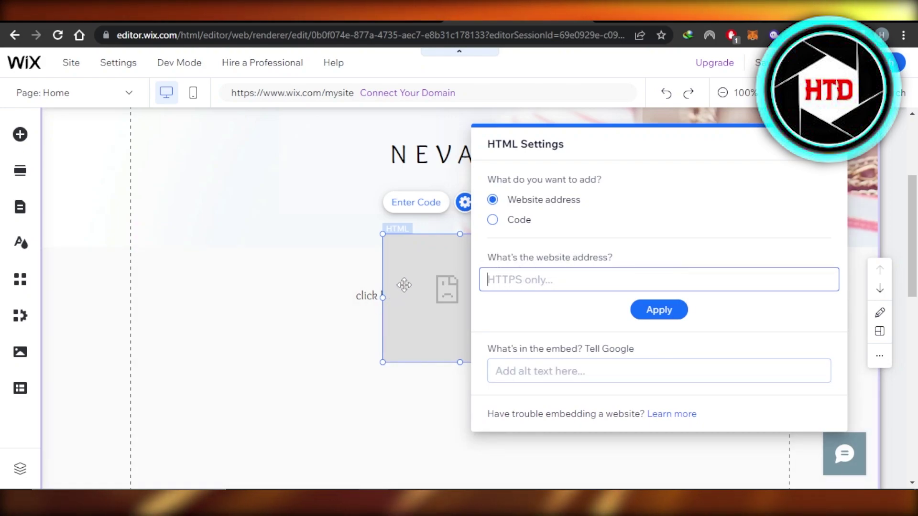
pyautogui.moveTo(404, 285); pyautogui.dragTo(243, 377)
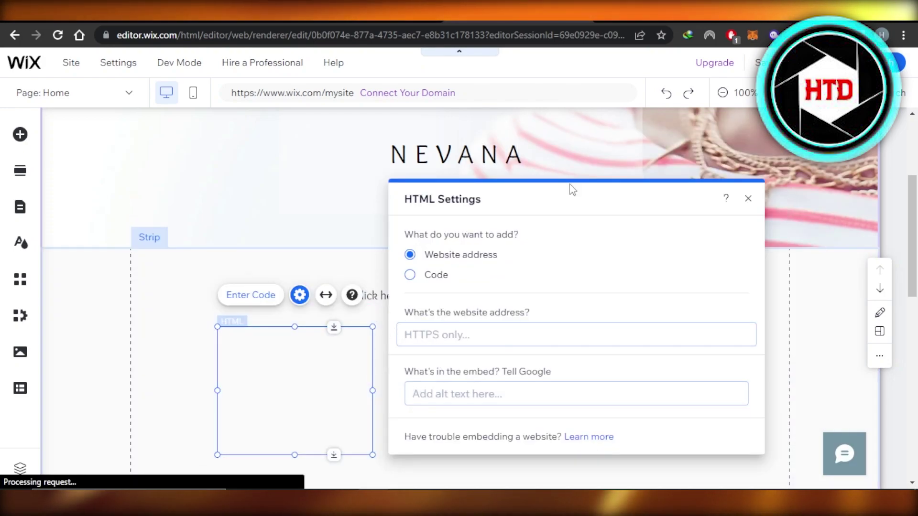
pyautogui.click(748, 199)
pyautogui.moveTo(915, 217)
pyautogui.mouseDown()
pyautogui.moveTo(916, 152)
pyautogui.moveTo(916, 400)
pyautogui.moveTo(916, 161)
pyautogui.moveTo(916, 231)
pyautogui.mouseUp()
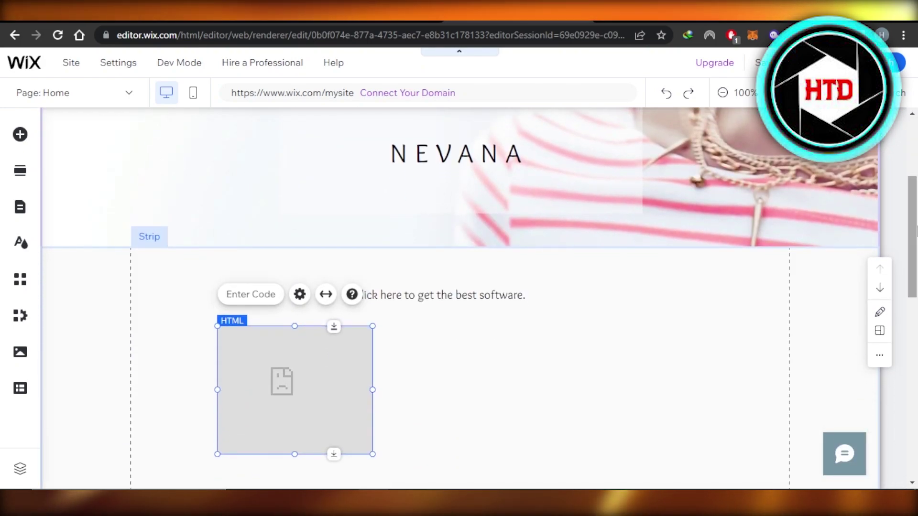
pyautogui.hotkey('alt', 'Left')
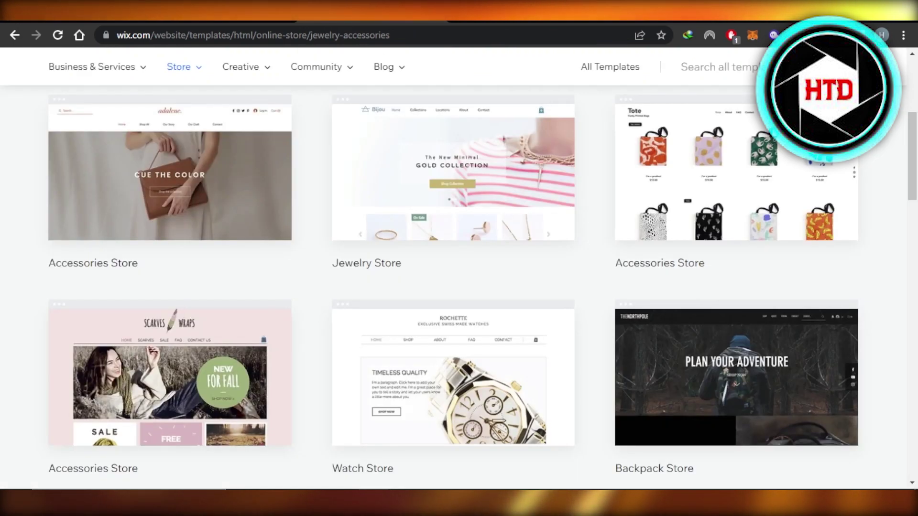